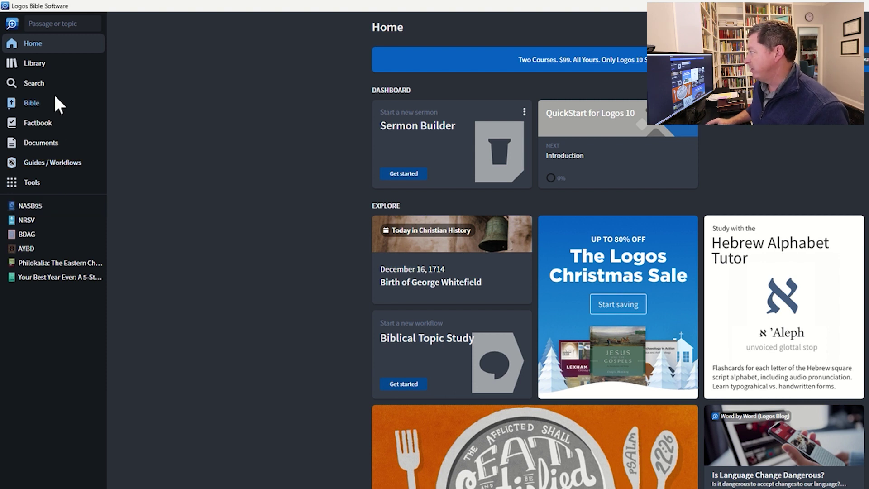
Open the Library panel listing all 6,692 resources sorted by title.
{"action": "left_click", "coordinate": [39, 63]}
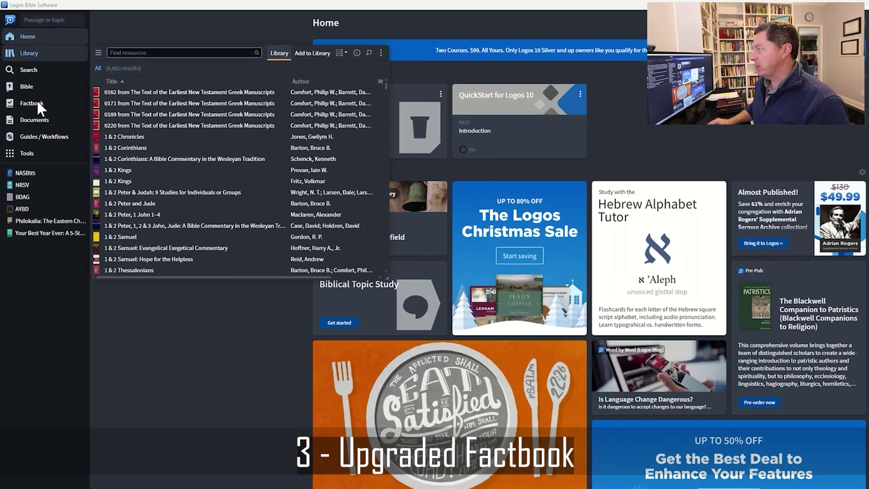
Look up 'tabernacles' in Factbook to bring up the Feast of Tabernacles entry.
{"action": "left_click", "coordinate": [28, 92]}
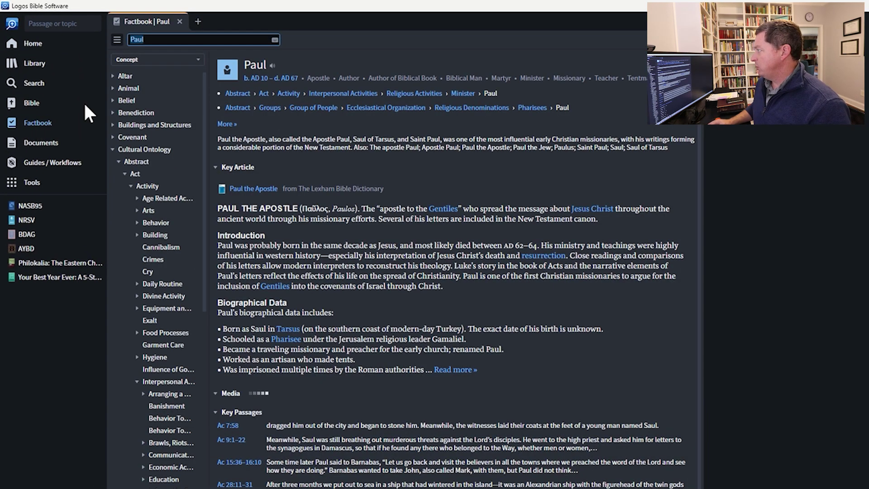
{"action": "left_click", "coordinate": [145, 44]}
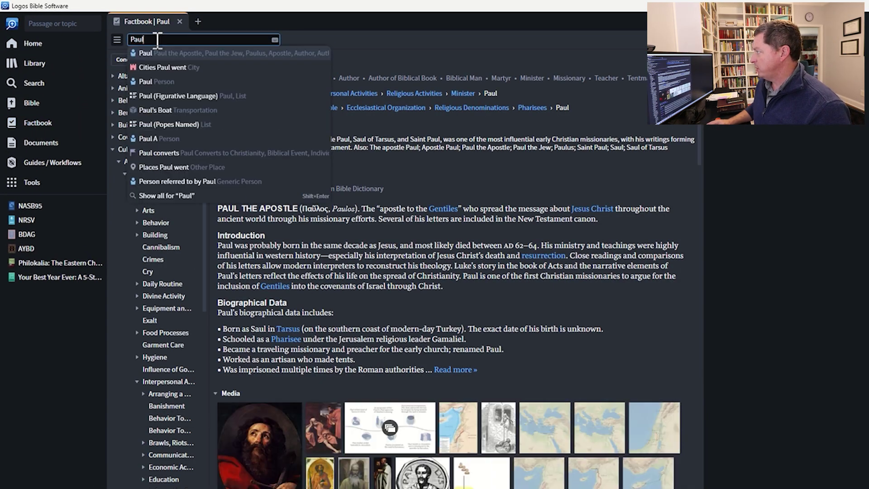
{"action": "type", "text": "tabernacles"}
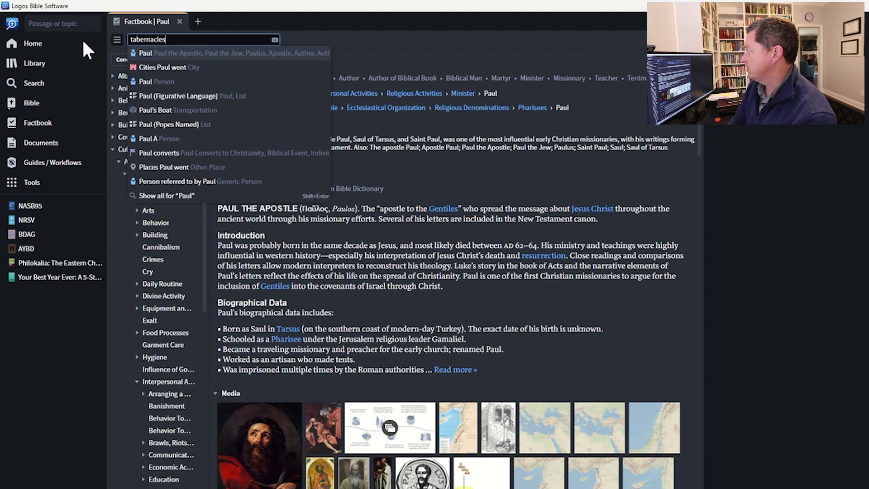
{"action": "key", "text": "Return"}
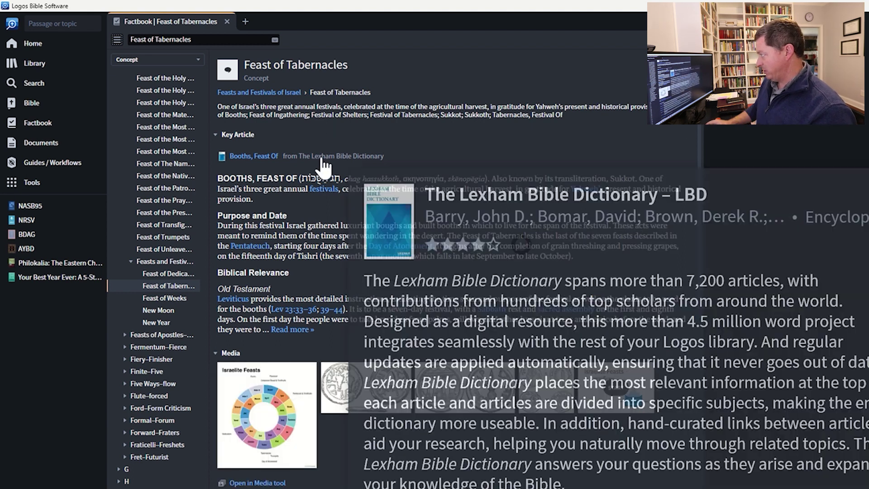
Expand the Dictionaries entries and open the AYBD 'Booths, Feast Of' article alongside.
{"action": "scroll", "coordinate": [299, 216], "scroll_direction": "down", "scroll_amount": 5}
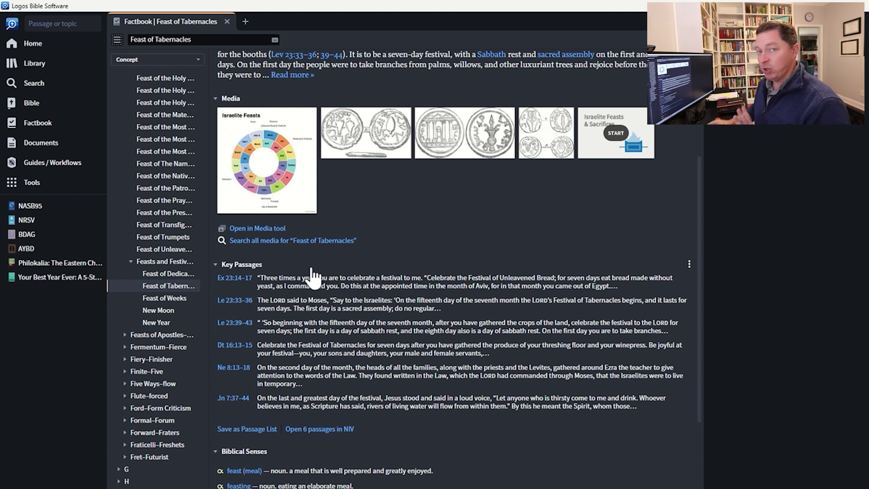
{"action": "scroll", "coordinate": [315, 276], "scroll_direction": "down", "scroll_amount": 4}
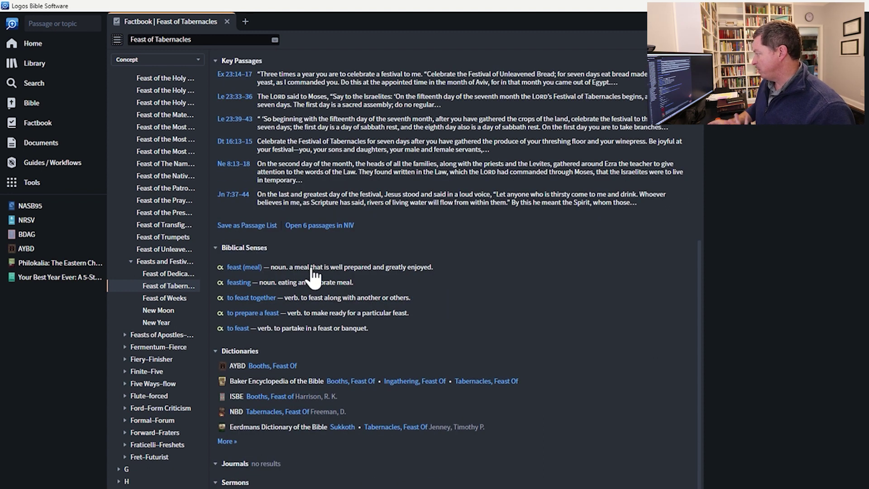
{"action": "left_click", "coordinate": [226, 440]}
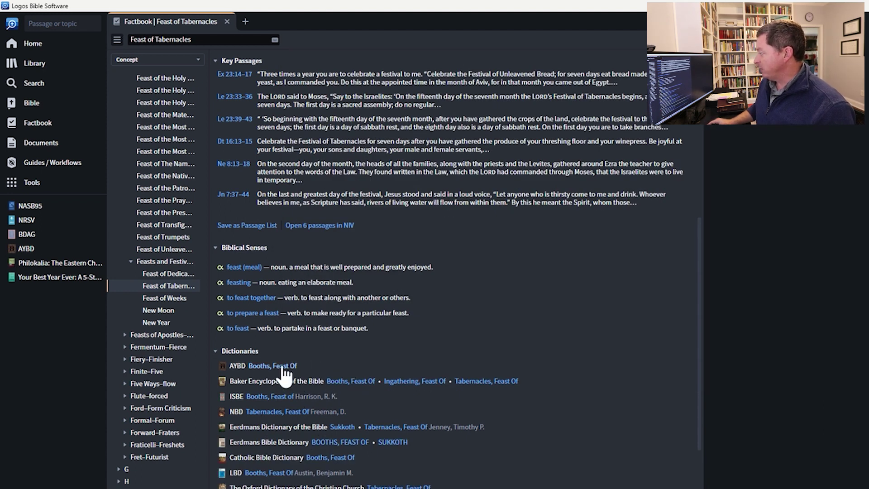
{"action": "mouse_move", "coordinate": [282, 367]}
{"action": "mouse_move", "coordinate": [281, 417]}
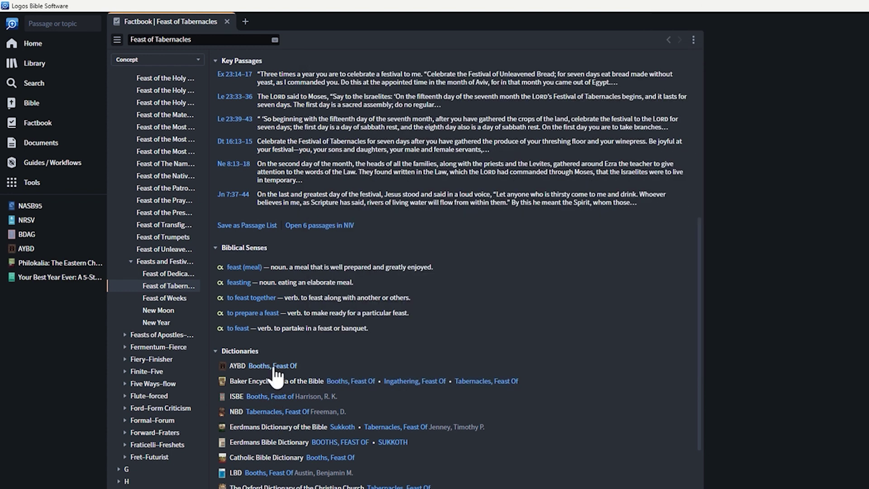
{"action": "left_click", "coordinate": [274, 367]}
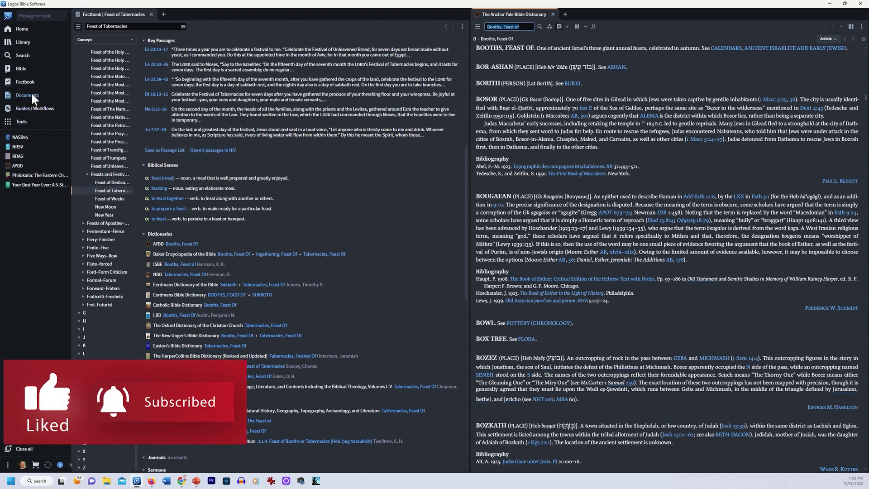
Close the Feast of Tabernacles Factbook page and bring up the Tools list.
{"action": "left_click", "coordinate": [151, 14]}
{"action": "left_click", "coordinate": [21, 121]}
{"action": "scroll", "coordinate": [137, 177], "scroll_direction": "down", "scroll_amount": 5}
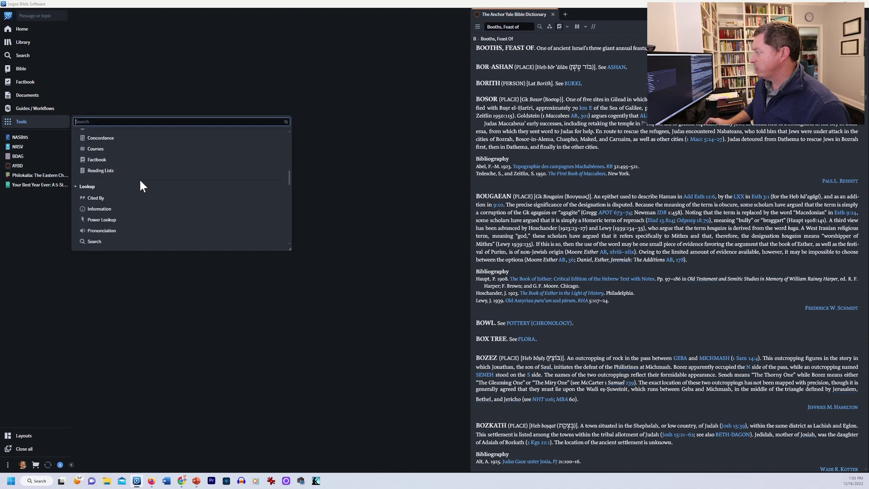
{"action": "scroll", "coordinate": [139, 178], "scroll_direction": "up", "scroll_amount": 5}
Launch the Advanced Timeline, preview New Testament events, then clear that filter and close it.
{"action": "left_click", "coordinate": [116, 154]}
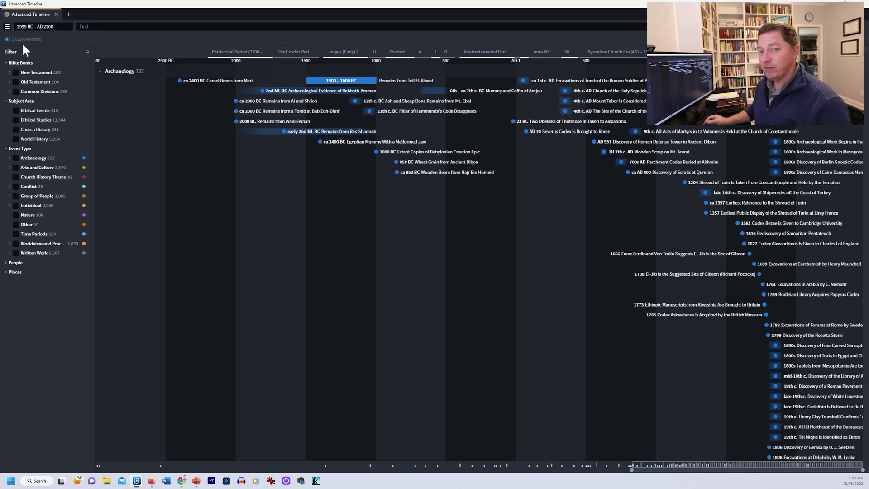
{"action": "left_click", "coordinate": [16, 72]}
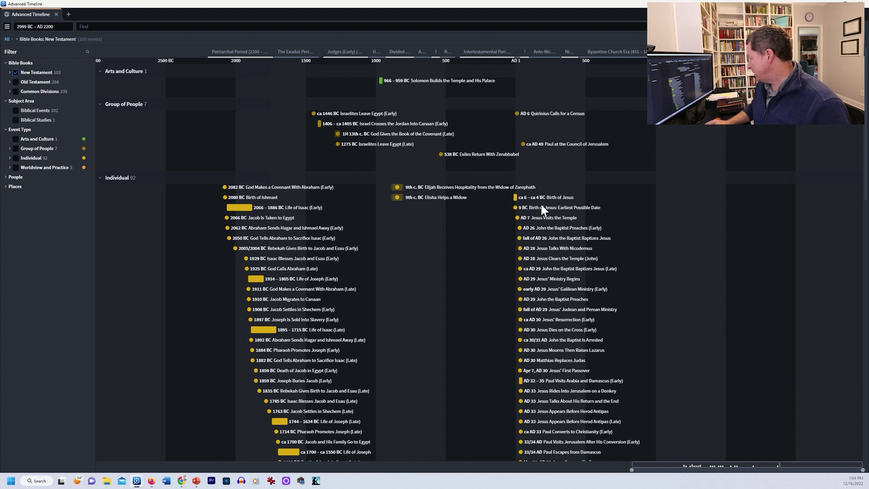
{"action": "mouse_move", "coordinate": [544, 207]}
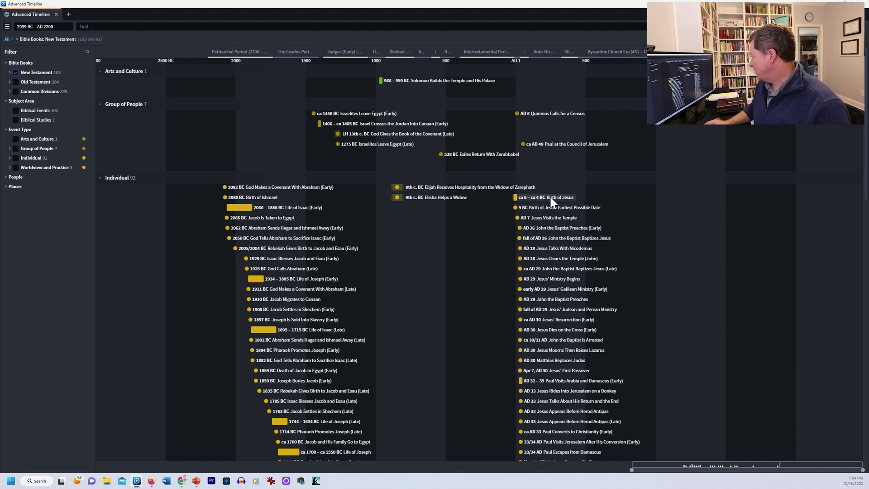
{"action": "mouse_move", "coordinate": [563, 223]}
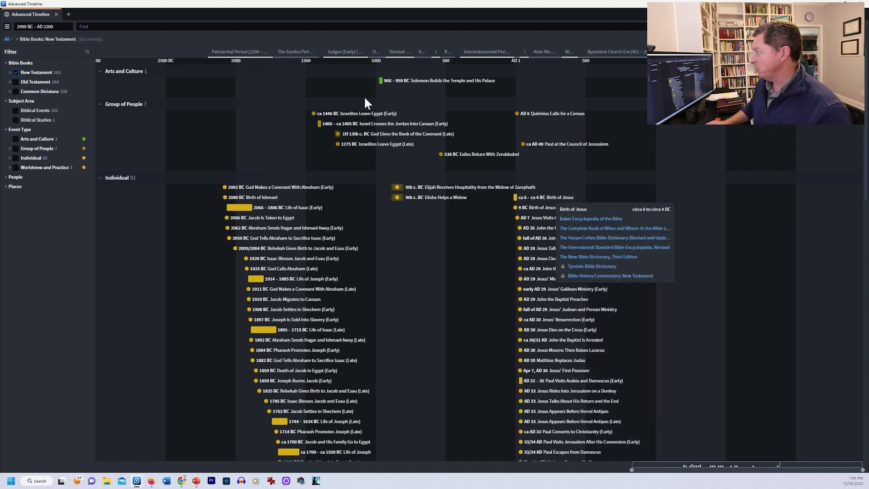
{"action": "left_click", "coordinate": [17, 73]}
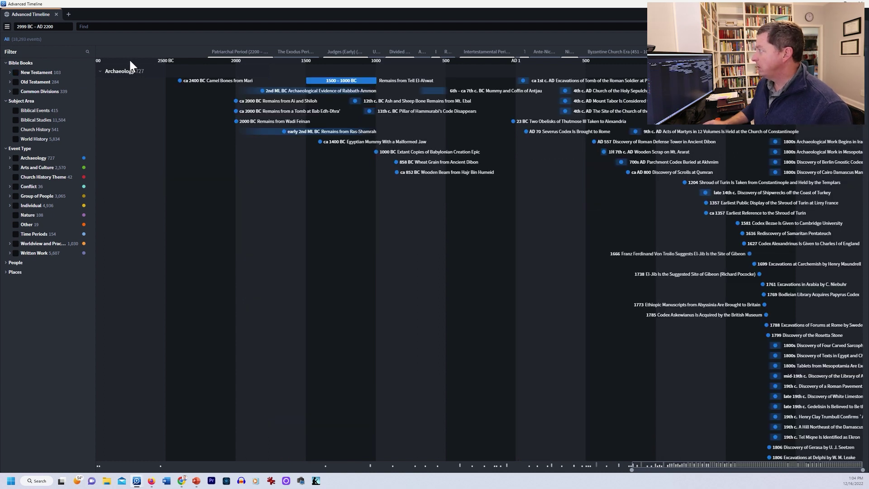
{"action": "left_click", "coordinate": [57, 14]}
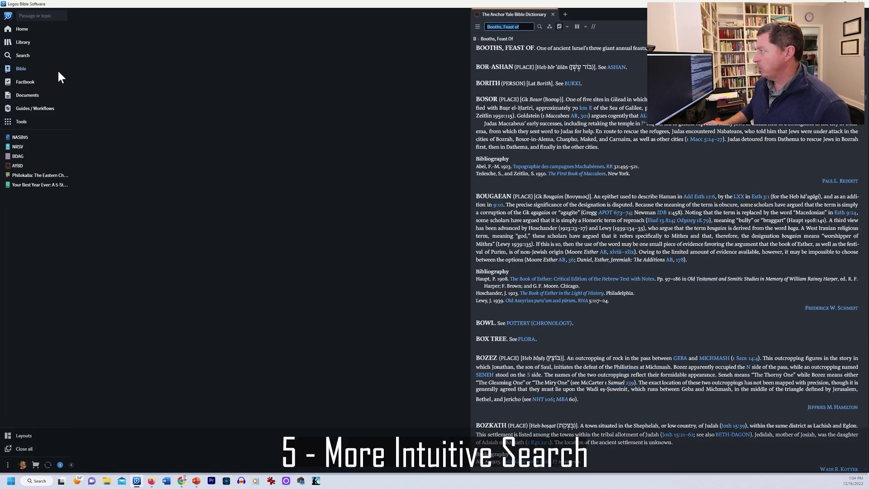
Start a new search limited to Factbook for 'paul'.
{"action": "left_click", "coordinate": [25, 55]}
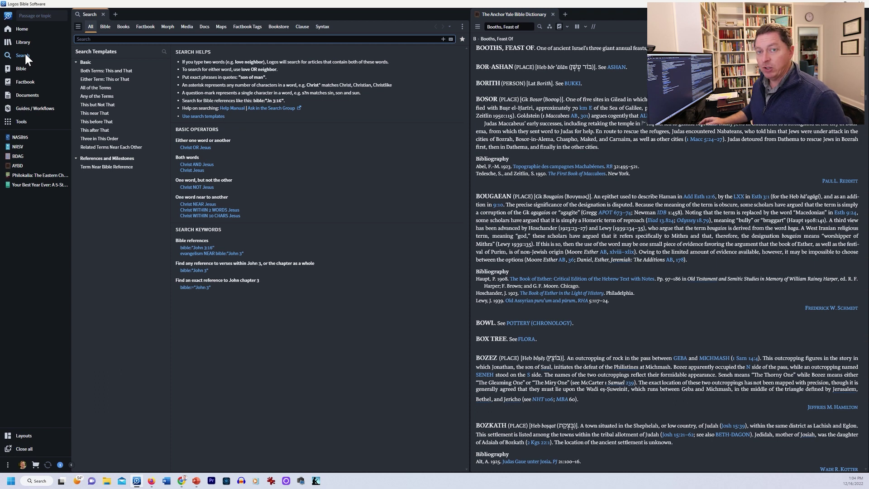
{"action": "left_click", "coordinate": [145, 27]}
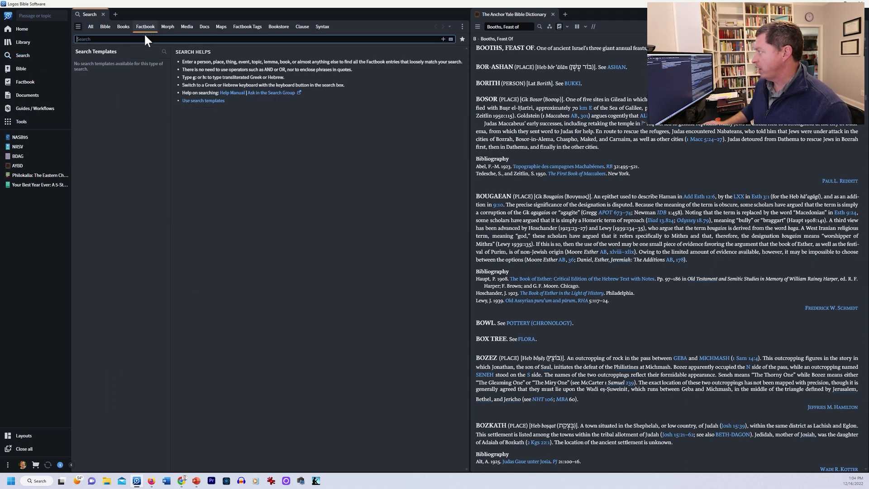
{"action": "type", "text": "paul"}
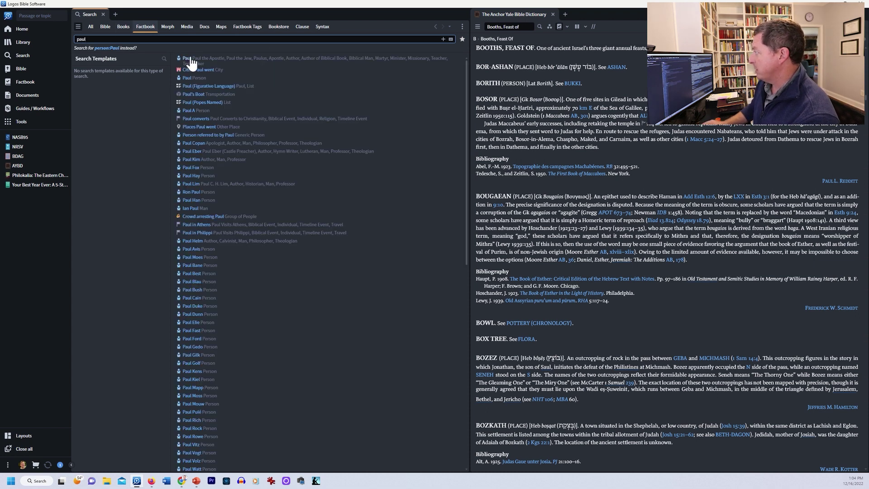
Open the Factbook article on Paul, expanding its Greek terms and the Ac 26:16 witness verse.
{"action": "left_click", "coordinate": [26, 81]}
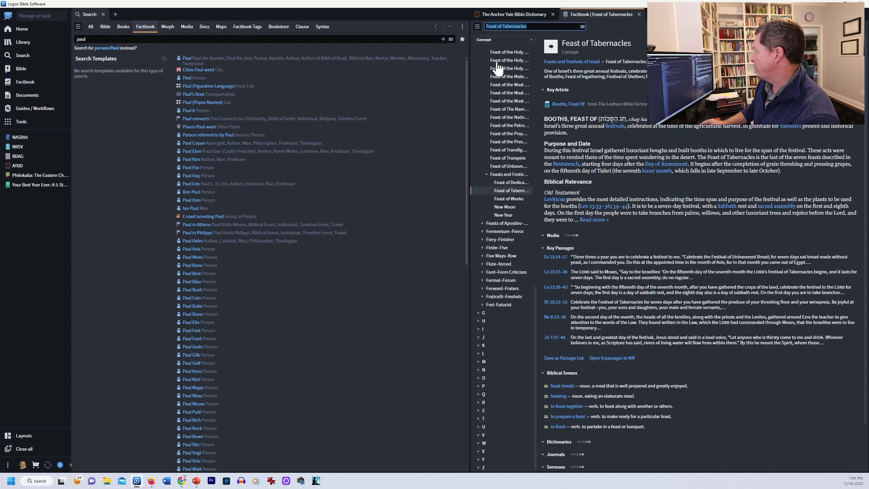
{"action": "type", "text": "paul"}
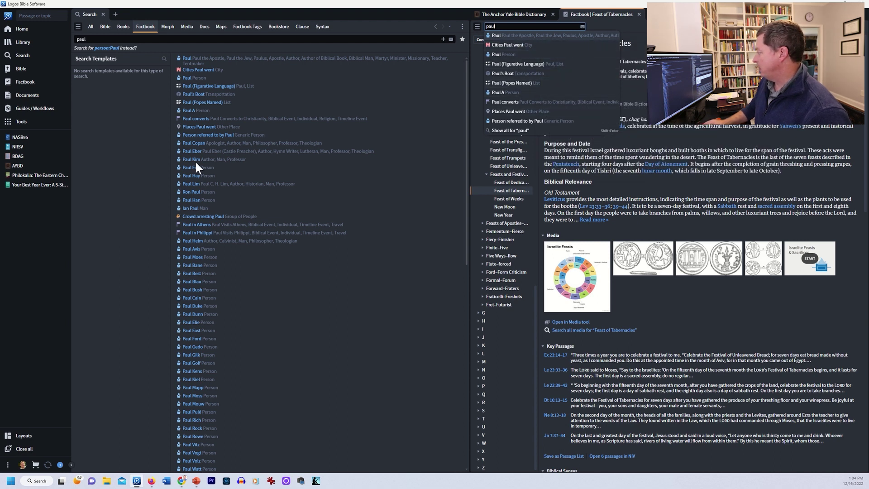
{"action": "left_click", "coordinate": [194, 61]}
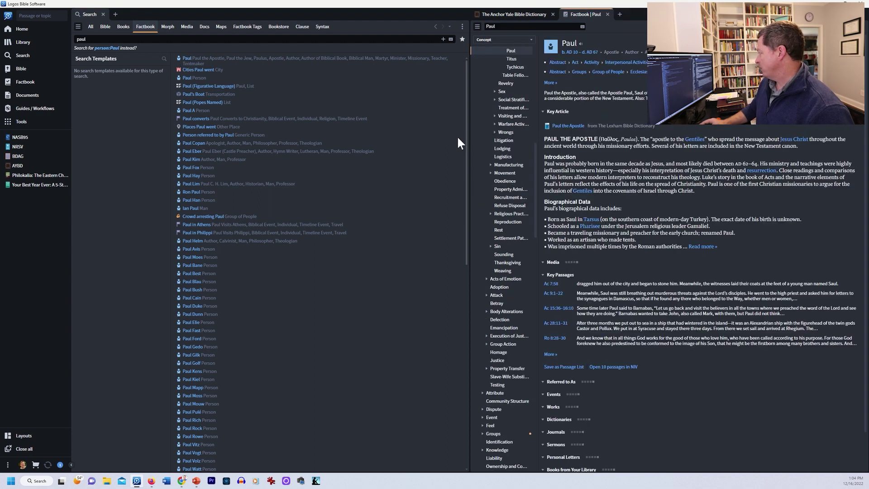
{"action": "scroll", "coordinate": [567, 173], "scroll_direction": "down", "scroll_amount": 5}
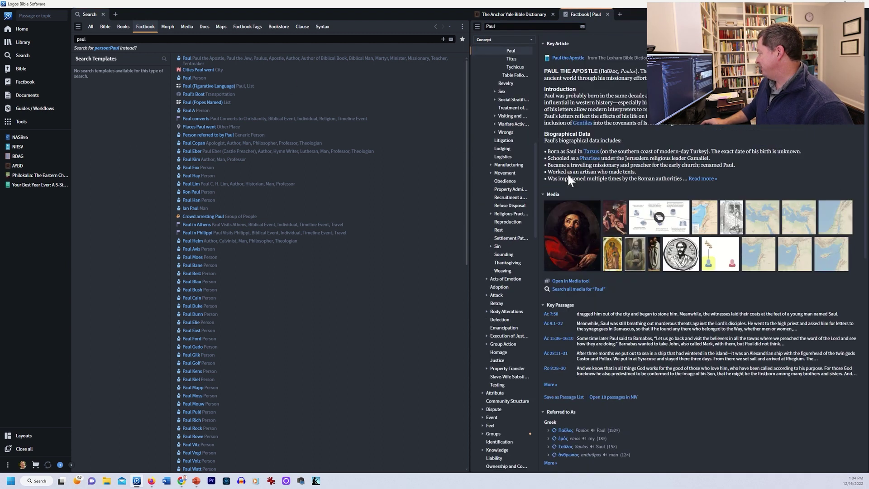
{"action": "scroll", "coordinate": [568, 179], "scroll_direction": "down", "scroll_amount": 2}
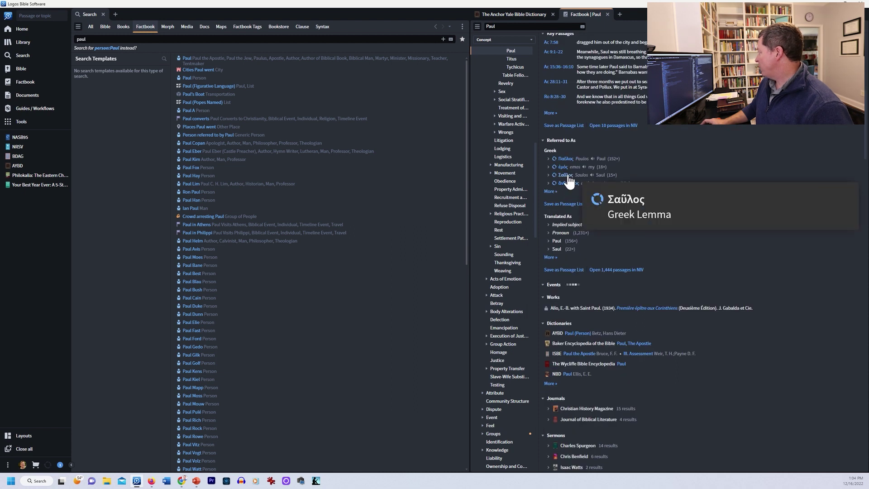
{"action": "left_click", "coordinate": [550, 192]}
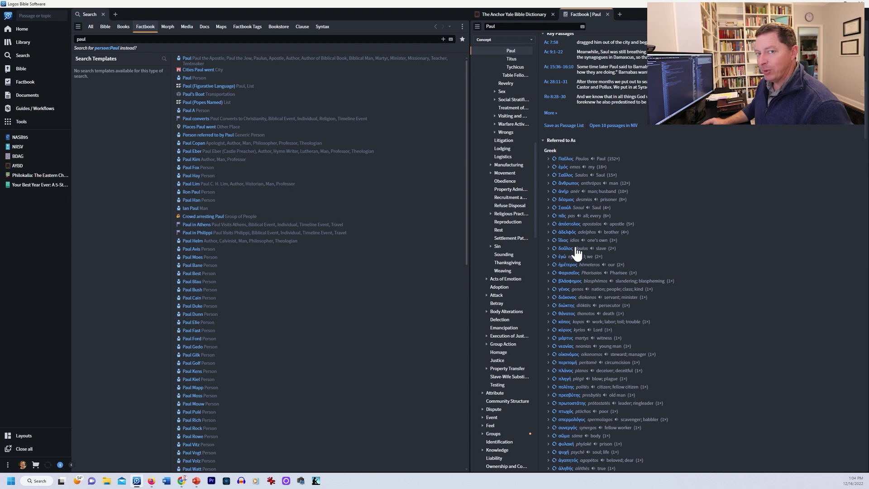
{"action": "left_click", "coordinate": [599, 340]}
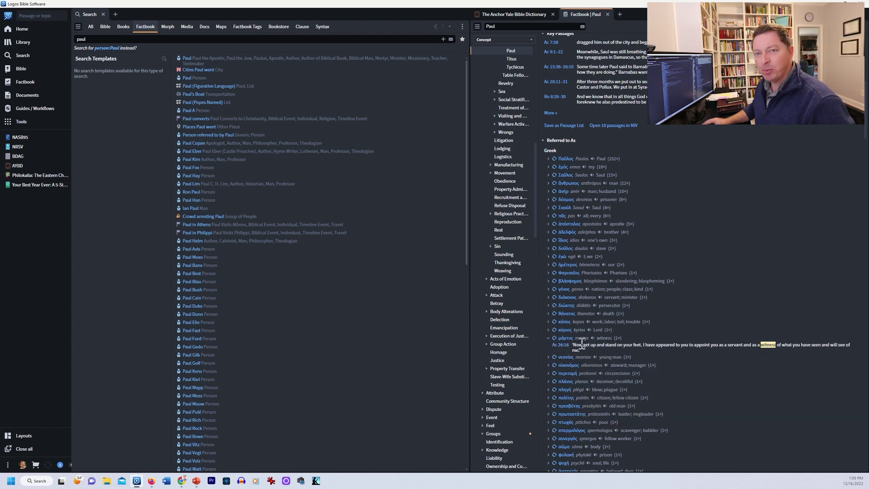
Return to the AYBD article and search all resources for bible:"John 3:16".
{"action": "left_click", "coordinate": [514, 14]}
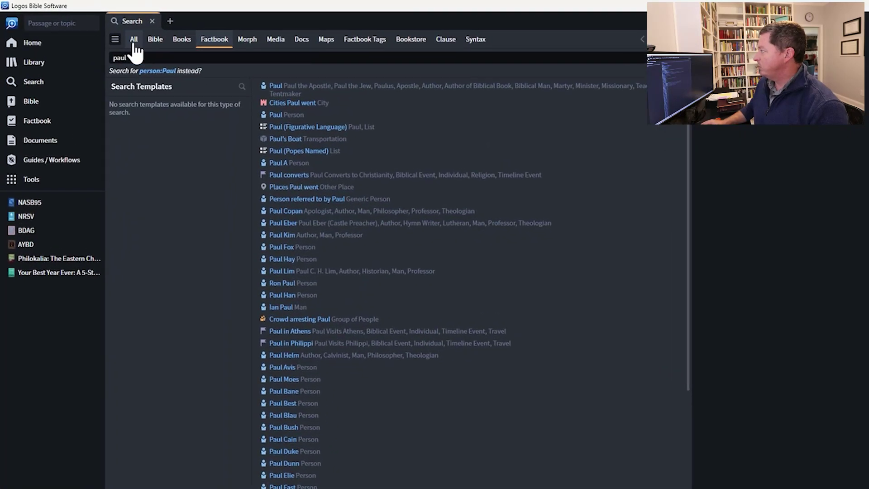
{"action": "left_click", "coordinate": [114, 33]}
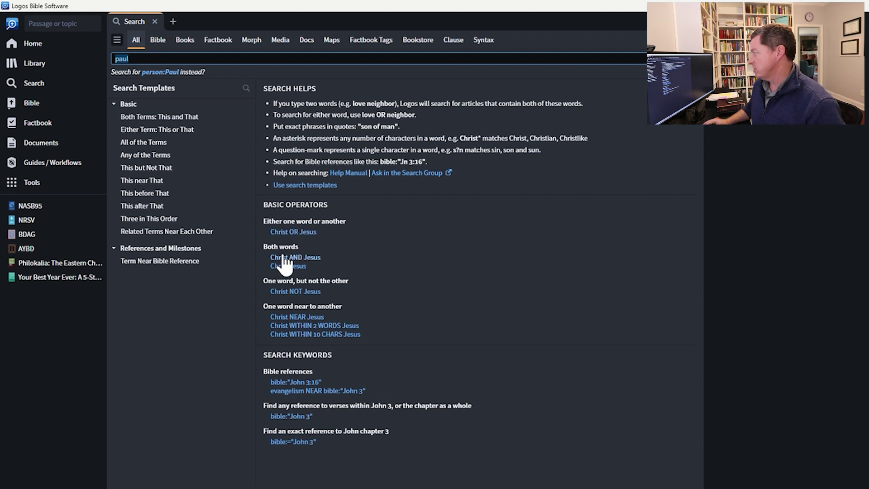
{"action": "left_click", "coordinate": [251, 35]}
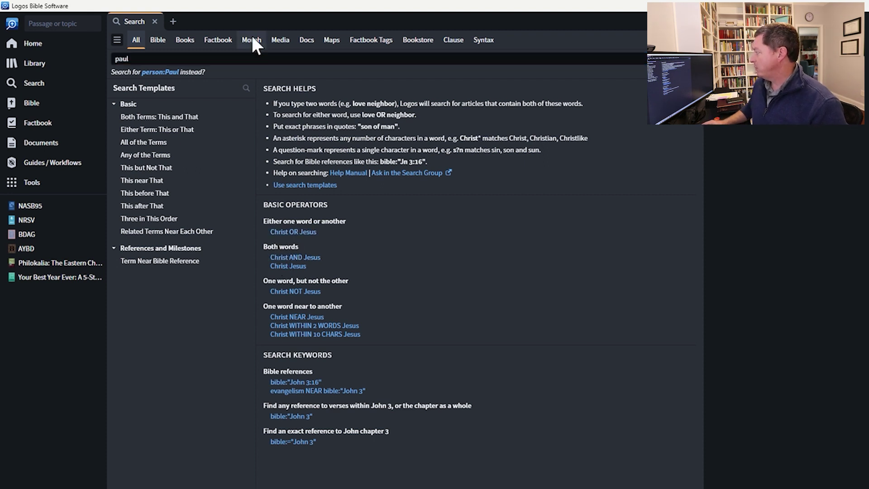
{"action": "left_click", "coordinate": [135, 40]}
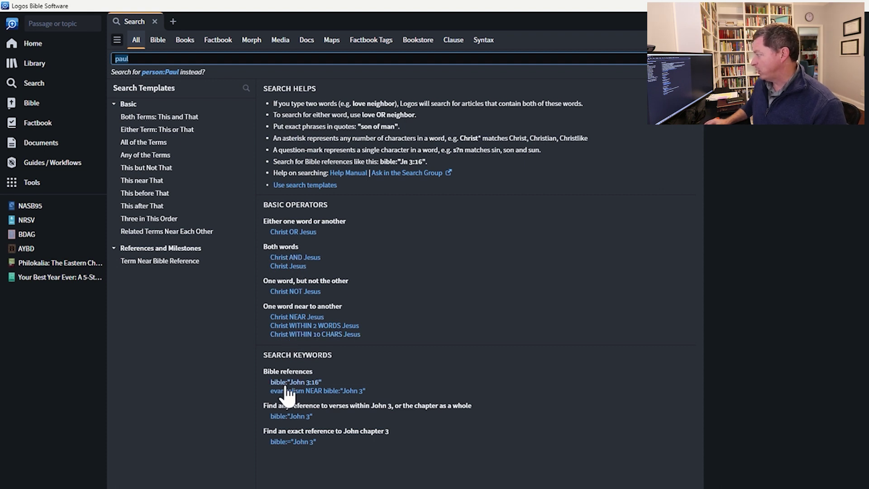
{"action": "left_click", "coordinate": [310, 382]}
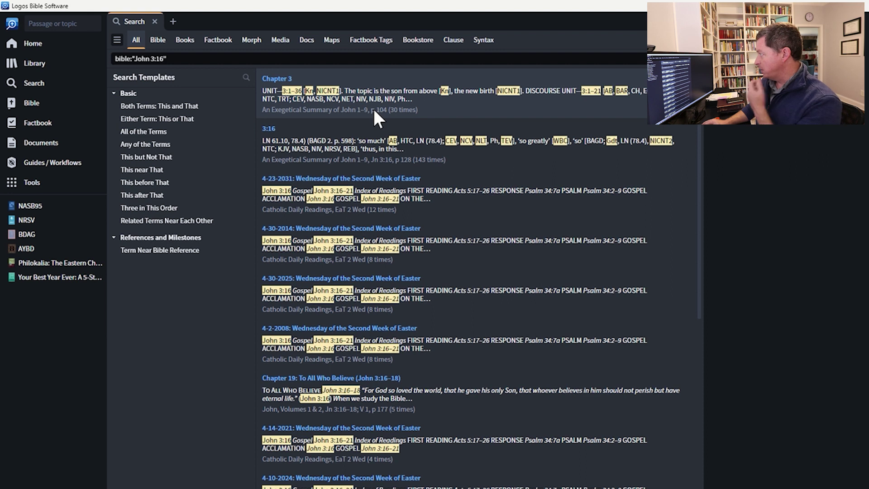
Review the John 3:16 results, then rerun the same query as a Morph search.
{"action": "mouse_move", "coordinate": [340, 117]}
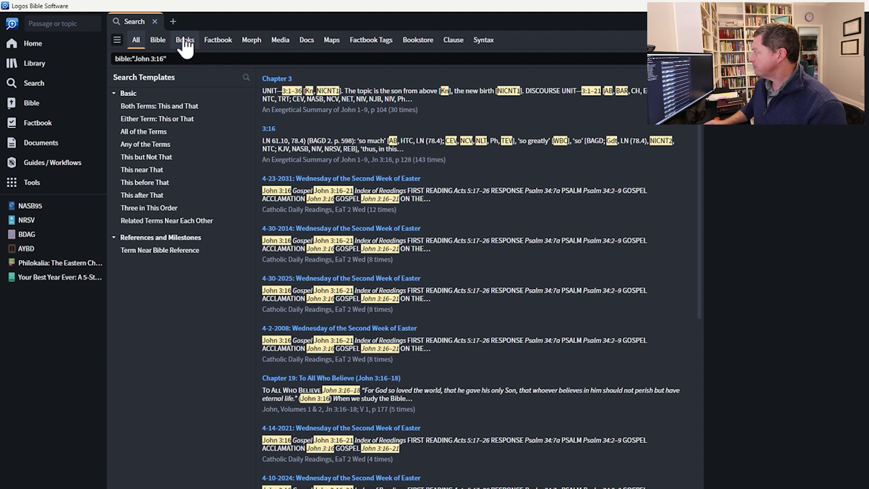
{"action": "left_click", "coordinate": [247, 41]}
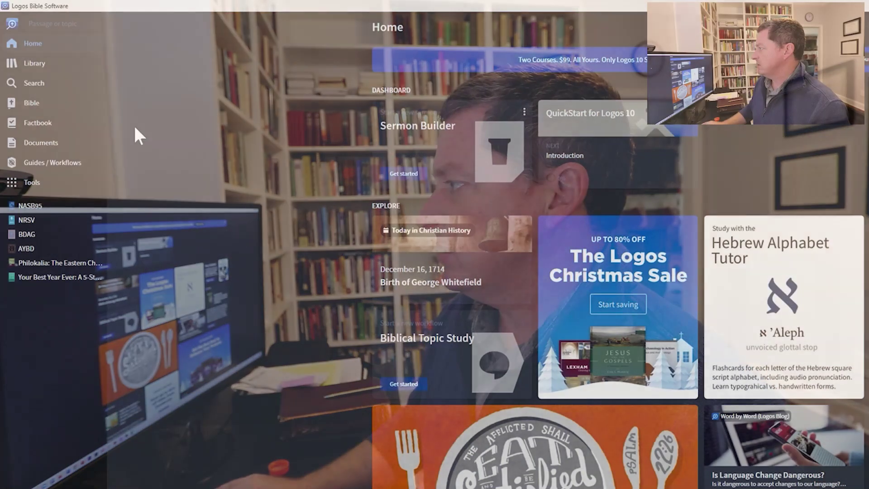
Find Paul, the Spirit, and the People of God by its author and add it to the Print Library.
{"action": "left_click", "coordinate": [40, 65]}
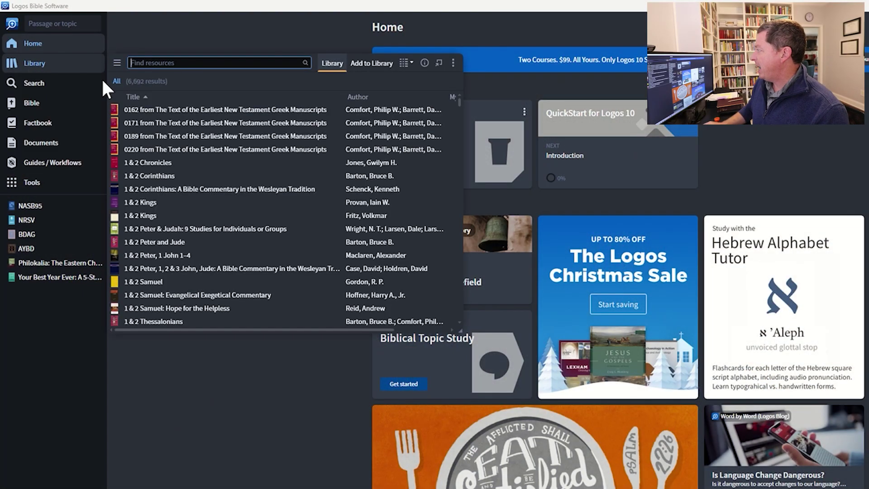
{"action": "left_click", "coordinate": [374, 64]}
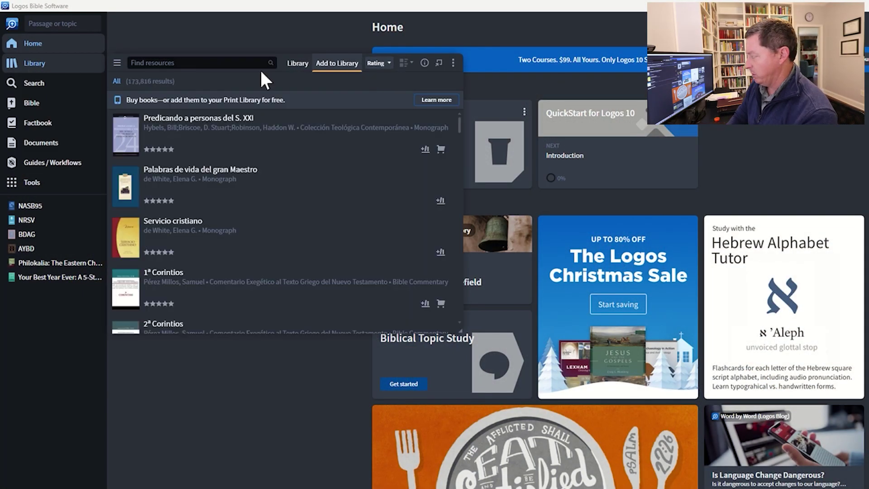
{"action": "left_click", "coordinate": [252, 64]}
{"action": "type", "text": "fo"}
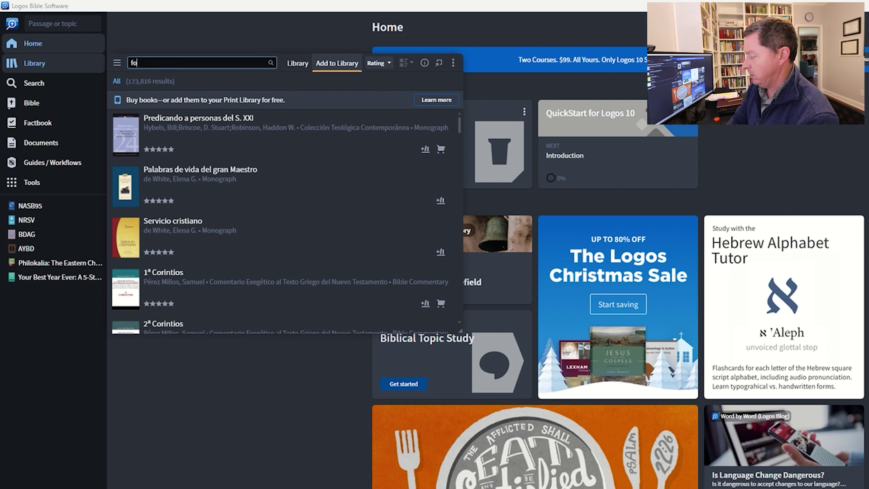
{"action": "type", "text": "rd"}
{"action": "key", "text": "BackSpace"}
{"action": "key", "text": "BackSpace"}
{"action": "key", "text": "BackSpace"}
{"action": "key", "text": "BackSpace"}
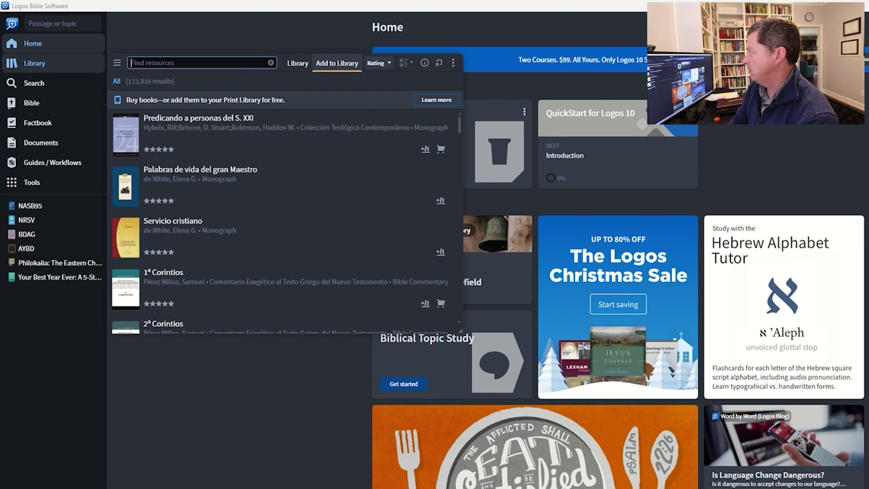
{"action": "type", "text": "gordon fee"}
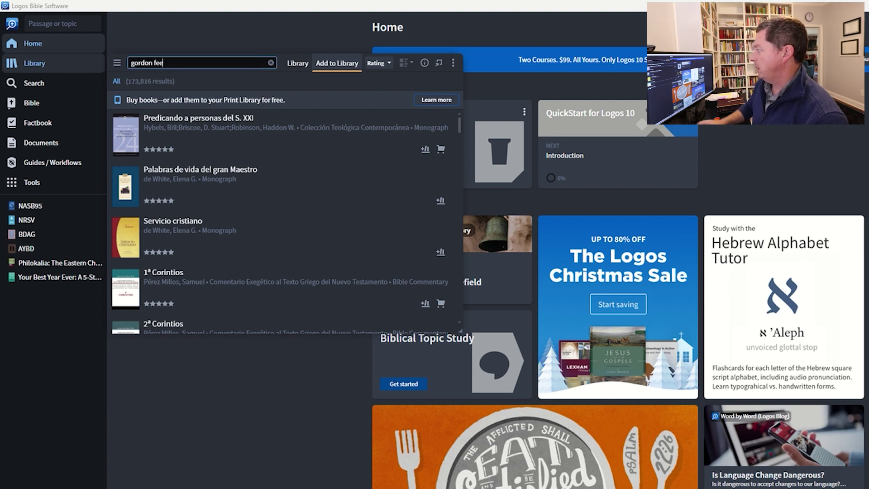
{"action": "scroll", "coordinate": [223, 208], "scroll_direction": "down", "scroll_amount": 3}
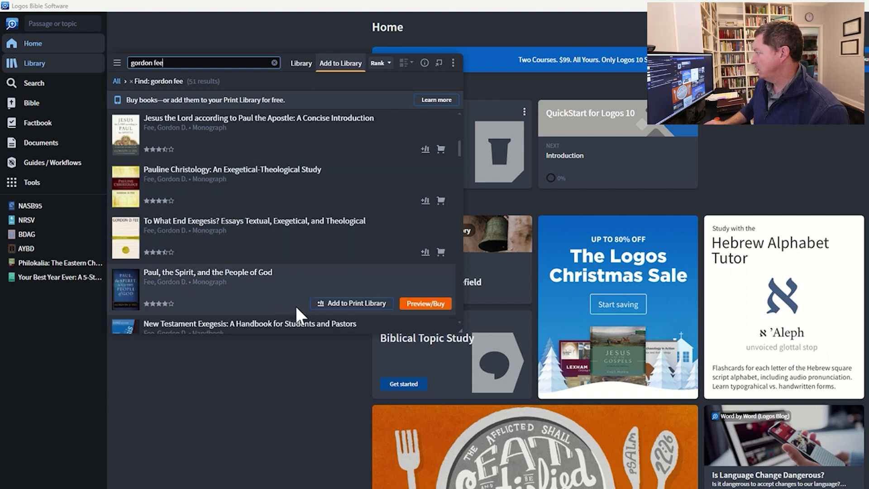
{"action": "left_click", "coordinate": [332, 306]}
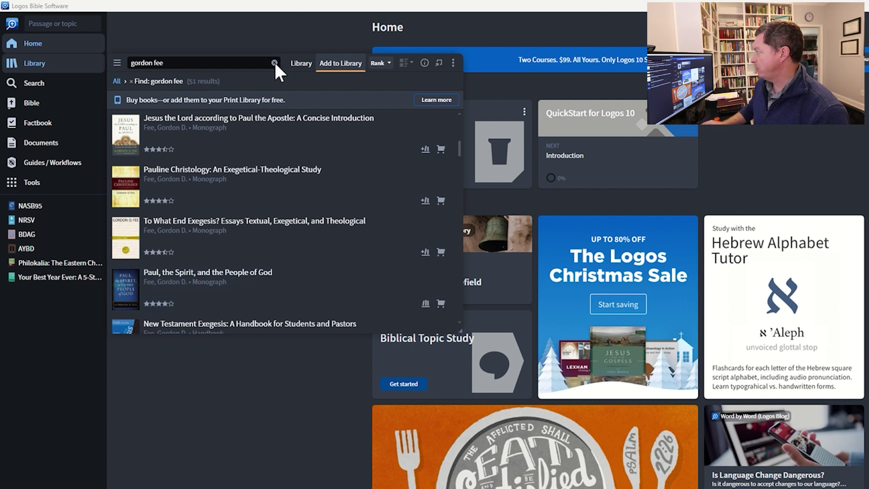
Open Paul, the Spirit, and the People of God from the author's library listing.
{"action": "left_click", "coordinate": [299, 63]}
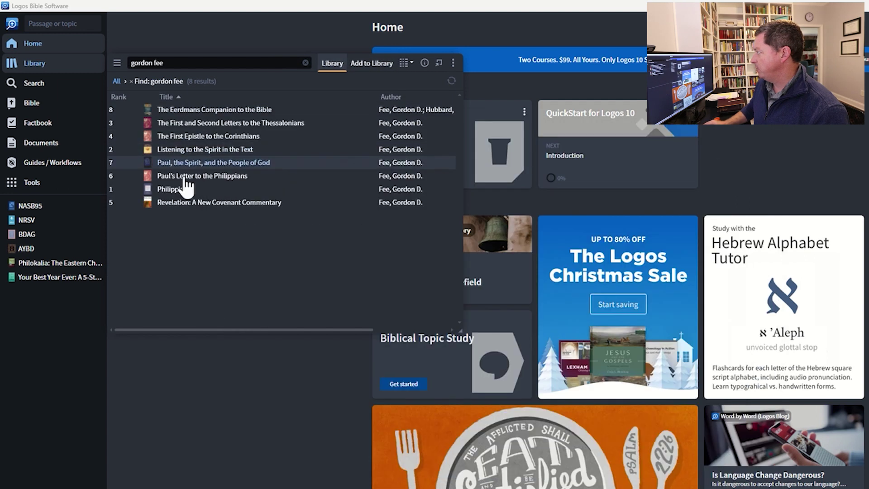
{"action": "mouse_move", "coordinate": [342, 163]}
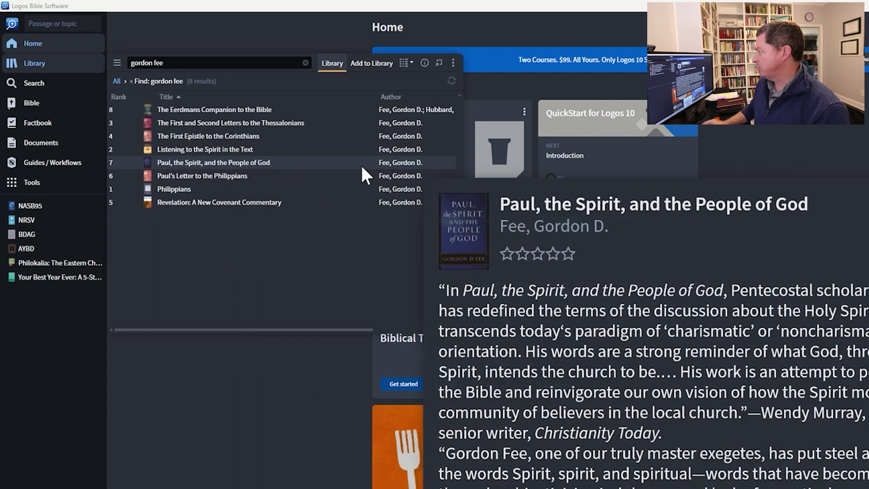
{"action": "left_click", "coordinate": [257, 163]}
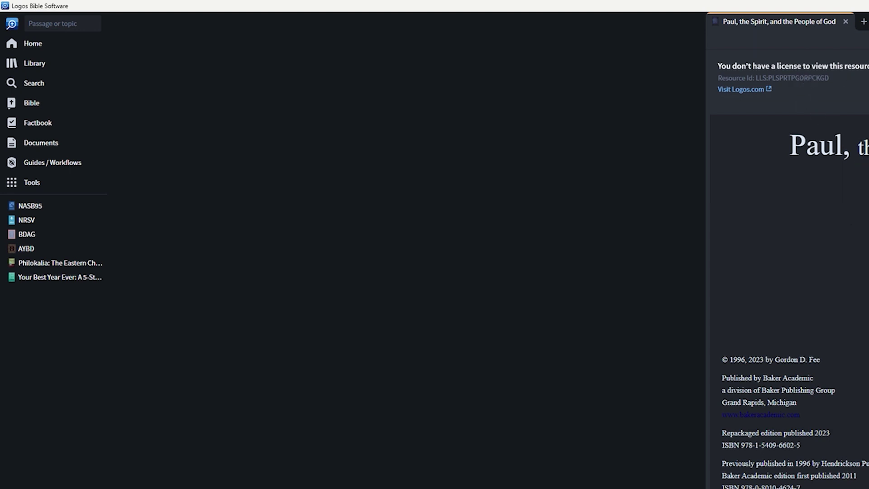
Scroll through the front matter and opening chapters of Paul, the Spirit, and the People of God.
{"action": "scroll", "coordinate": [787, 299], "scroll_direction": "down", "scroll_amount": 10}
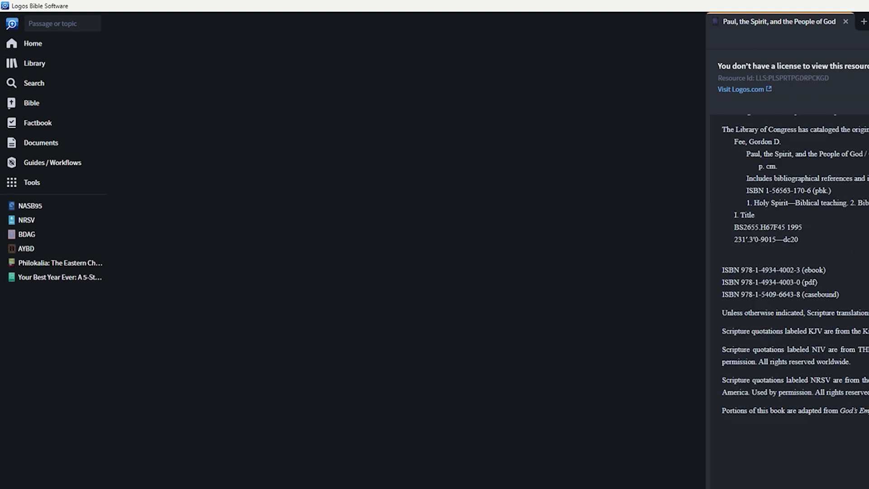
{"action": "scroll", "coordinate": [810, 376], "scroll_direction": "down", "scroll_amount": 6}
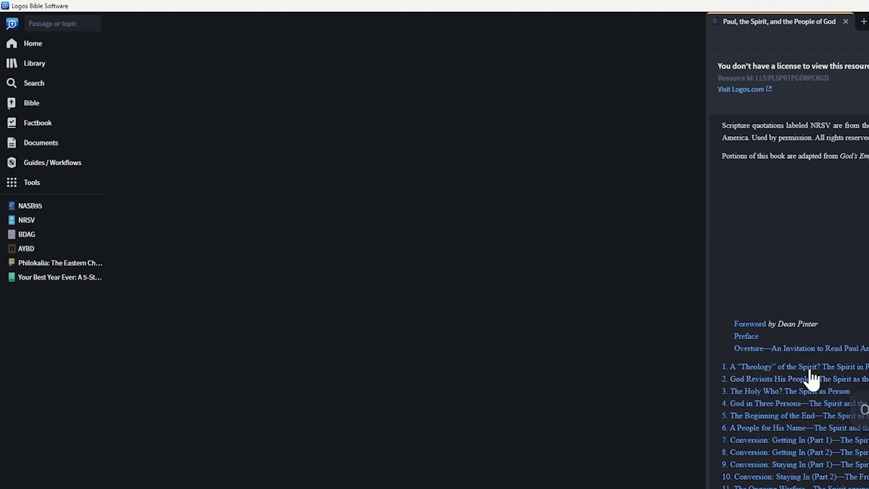
{"action": "scroll", "coordinate": [814, 382], "scroll_direction": "down", "scroll_amount": 5}
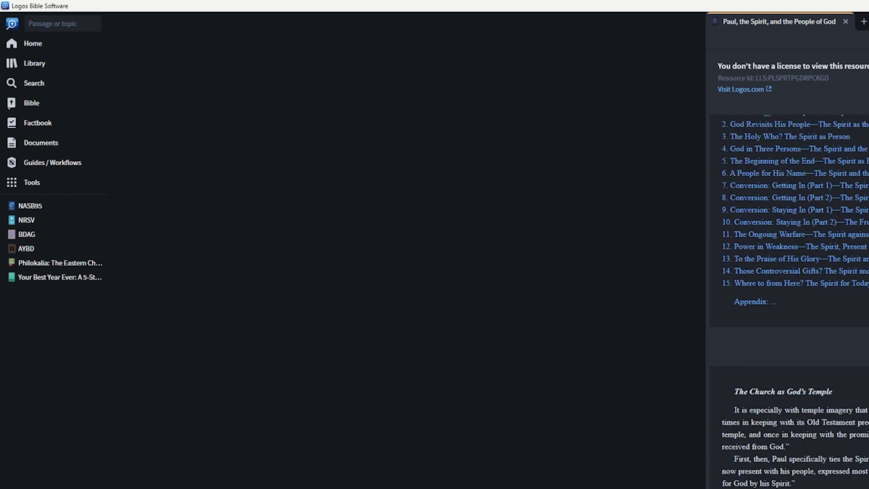
{"action": "scroll", "coordinate": [789, 294], "scroll_direction": "down", "scroll_amount": 20}
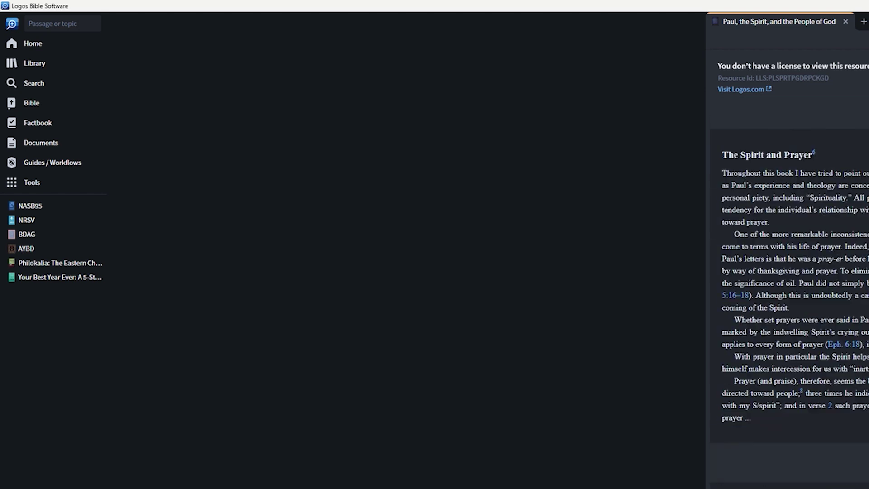
{"action": "scroll", "coordinate": [790, 294], "scroll_direction": "up", "scroll_amount": 20}
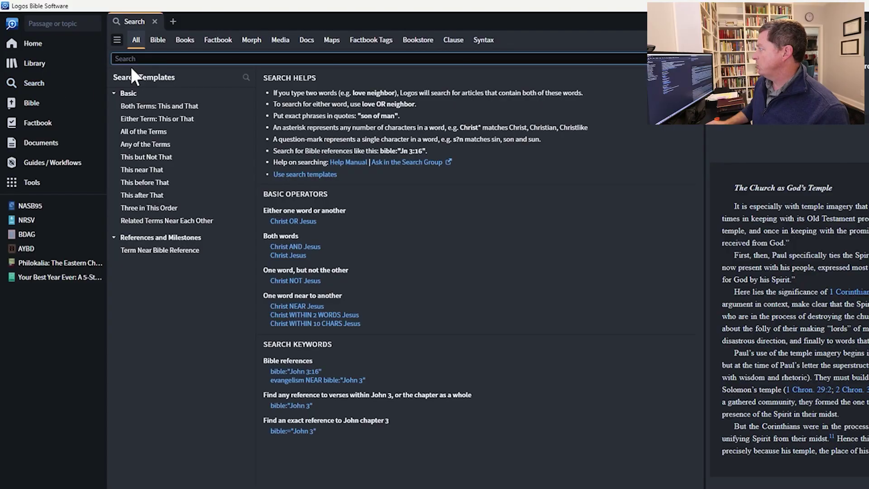
Search Books for 'holy spirit' plus the author's surname and scroll to the Print Books matches.
{"action": "left_click", "coordinate": [183, 40]}
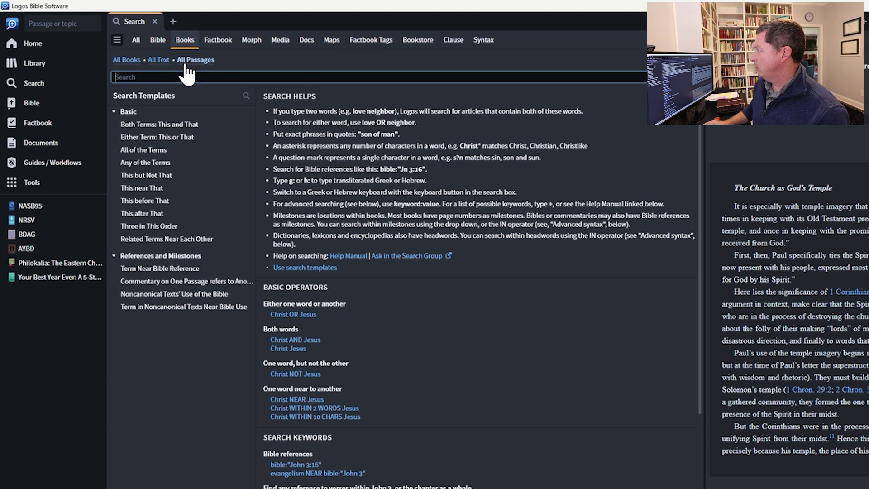
{"action": "type", "text": "holy sp"}
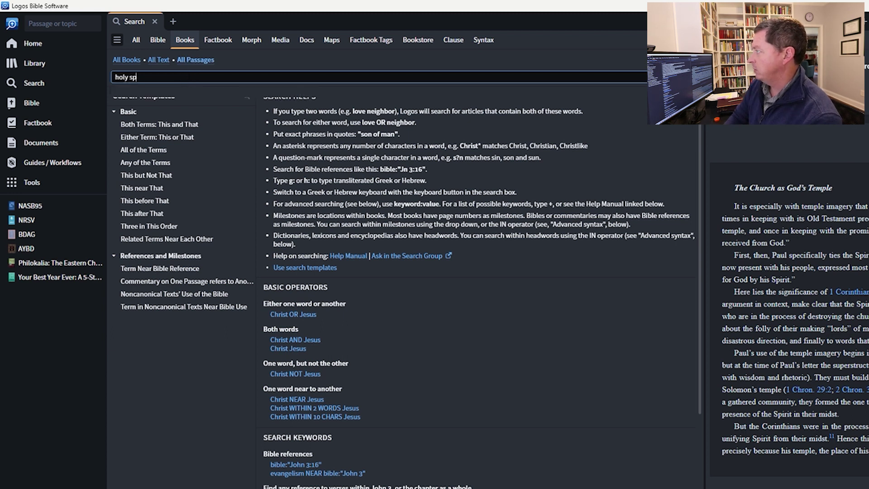
{"action": "type", "text": "irit fee"}
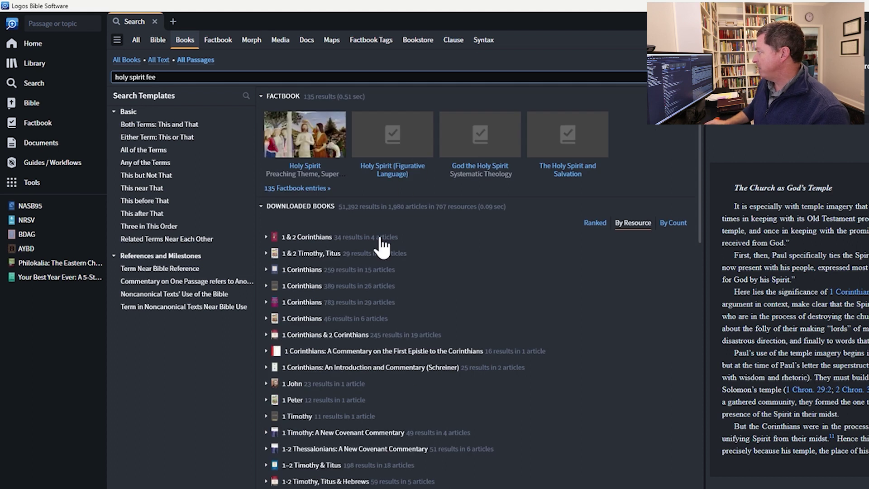
{"action": "scroll", "coordinate": [348, 298], "scroll_direction": "down", "scroll_amount": 4}
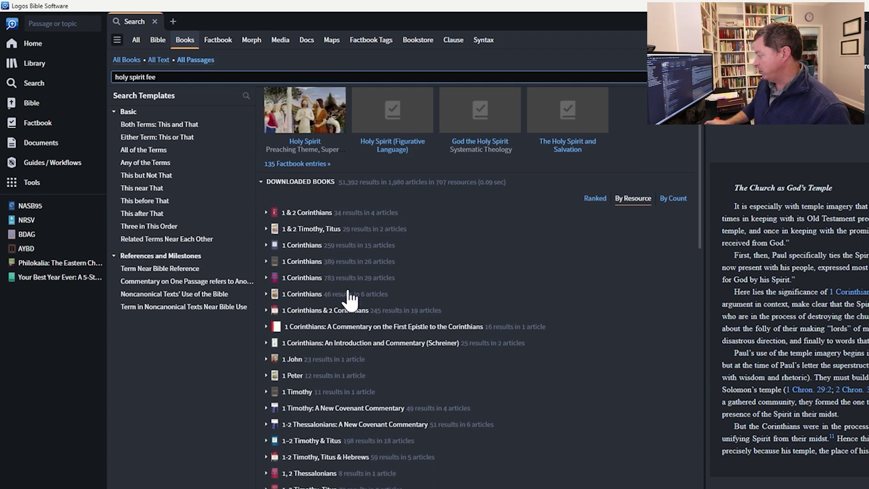
{"action": "scroll", "coordinate": [349, 297], "scroll_direction": "down", "scroll_amount": 20}
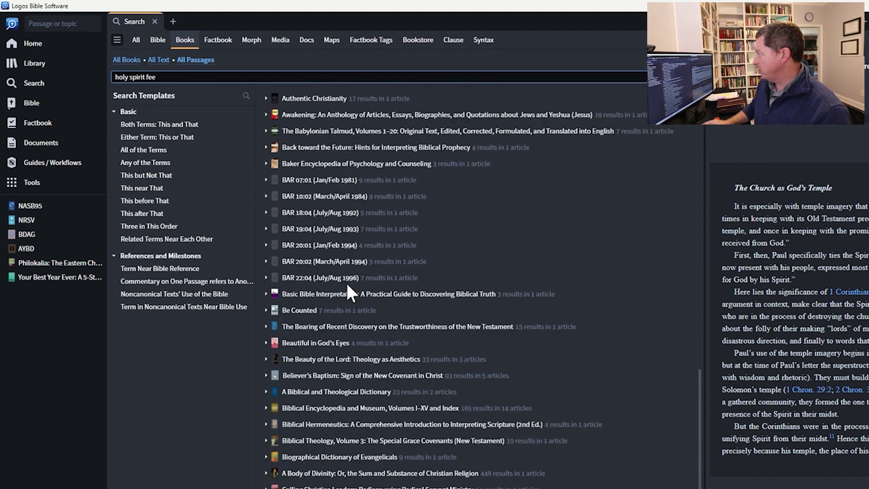
{"action": "scroll", "coordinate": [345, 281], "scroll_direction": "down", "scroll_amount": 15}
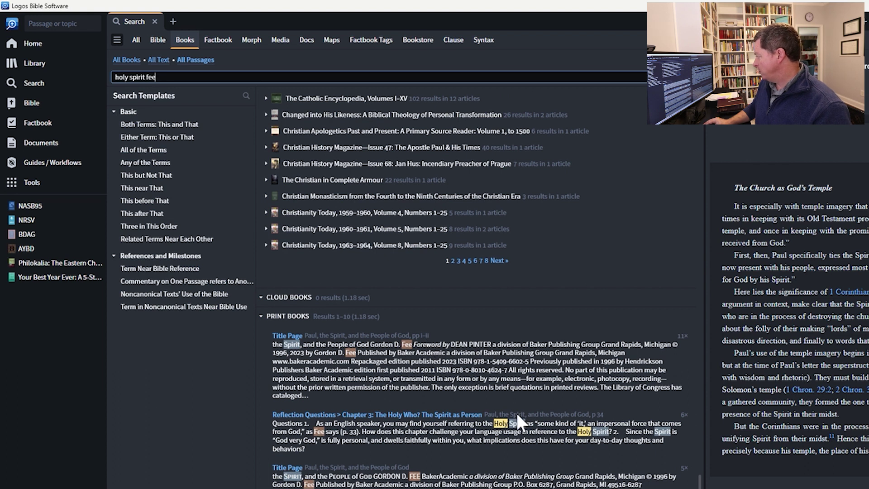
{"action": "scroll", "coordinate": [451, 445], "scroll_direction": "down", "scroll_amount": 5}
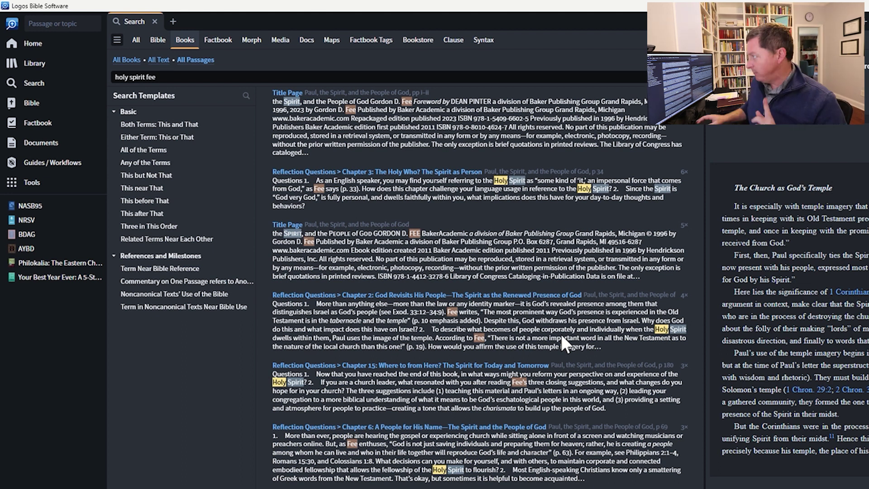
{"action": "left_click", "coordinate": [154, 22]}
Reopen the Library to see the author's nine titles, including both copies of the book.
{"action": "left_click", "coordinate": [48, 65]}
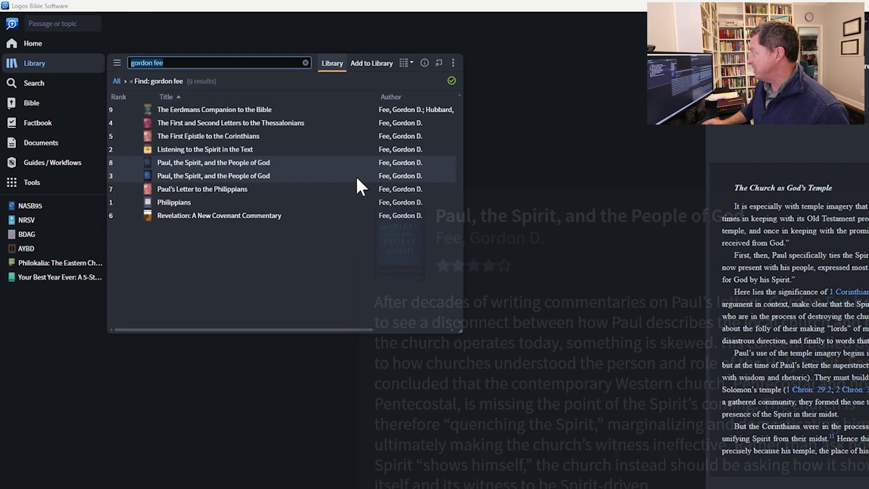